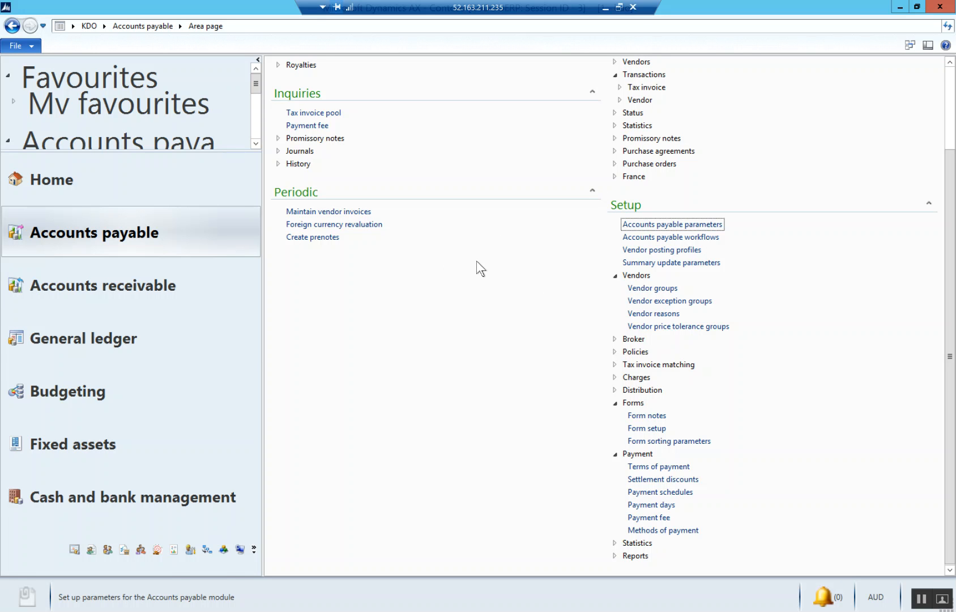
# Open the chart of accounts from General ledger and go to the existing liability accounts in the STD chart
pyautogui.click(119, 340)
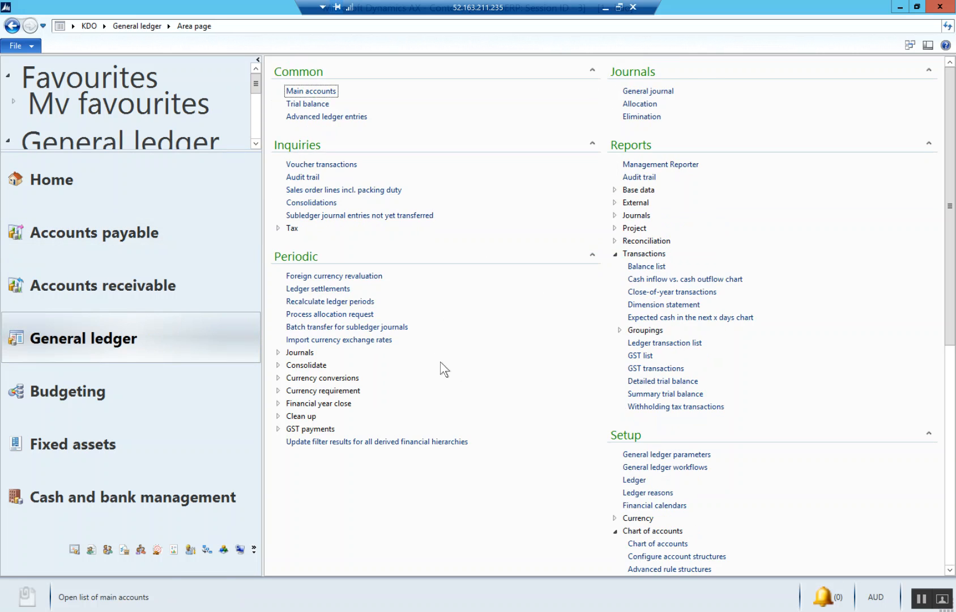
pyautogui.scroll(-10, 567, 255)
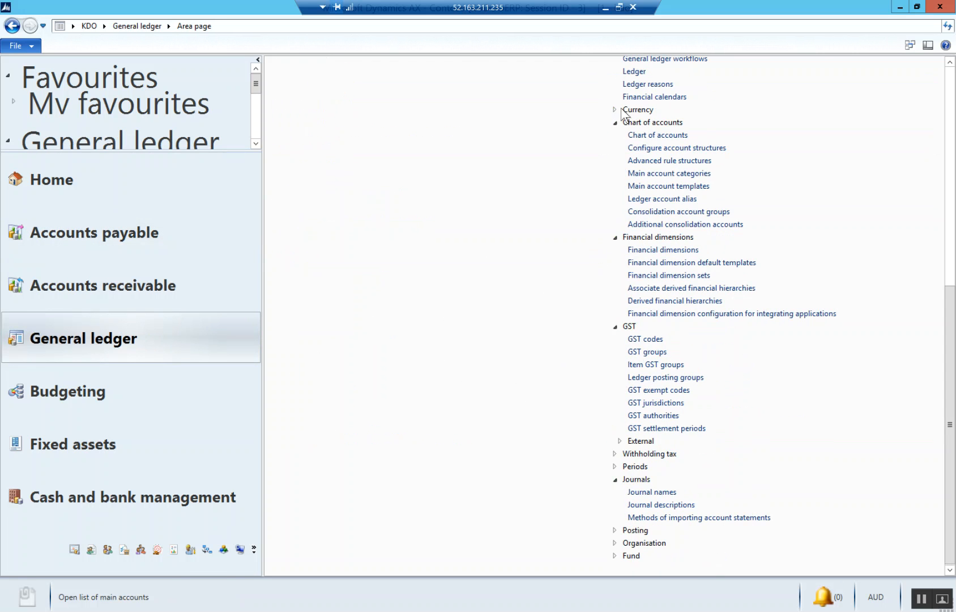
pyautogui.click(658, 135)
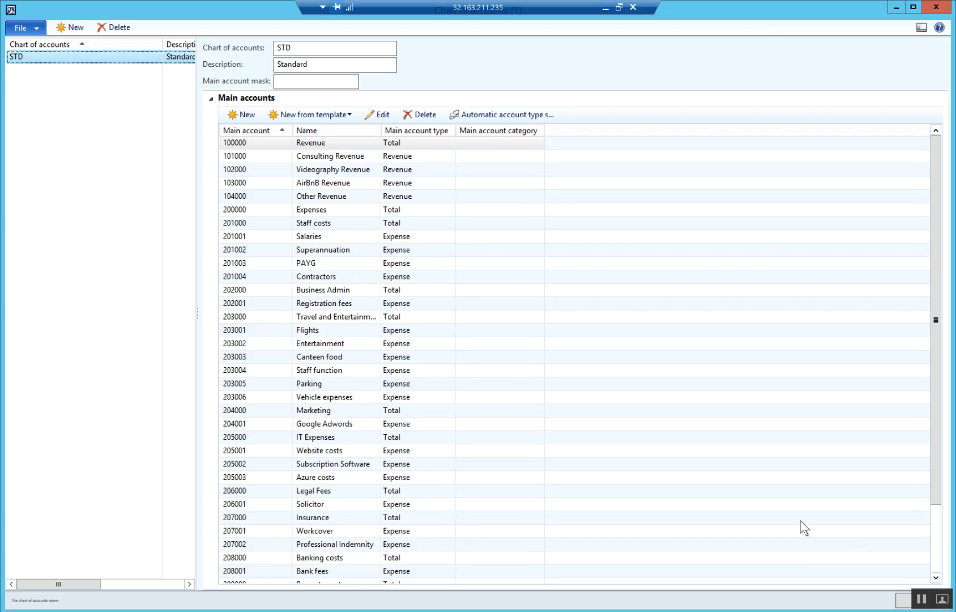
pyautogui.click(933, 550)
pyautogui.click(326, 320)
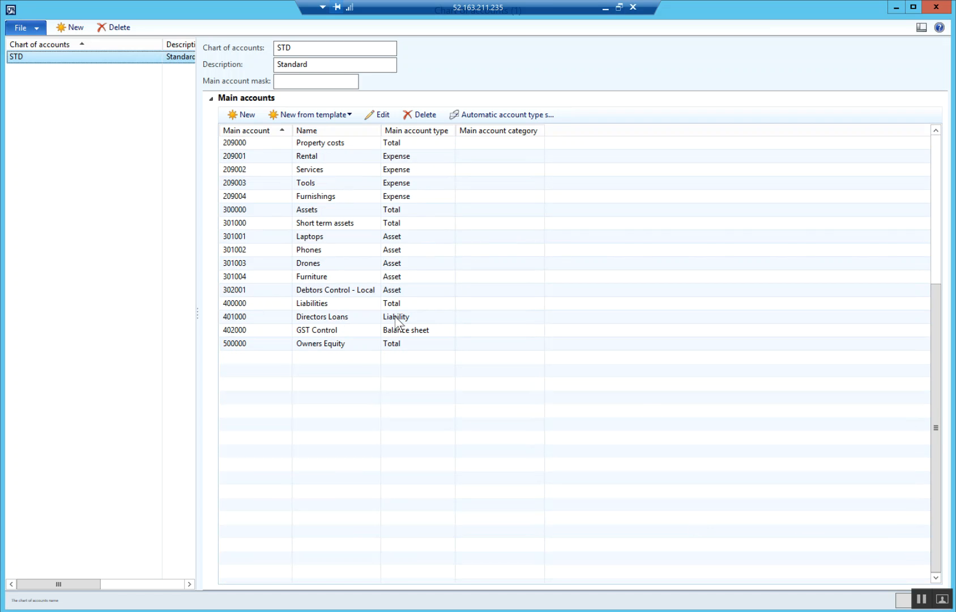
pyautogui.click(340, 331)
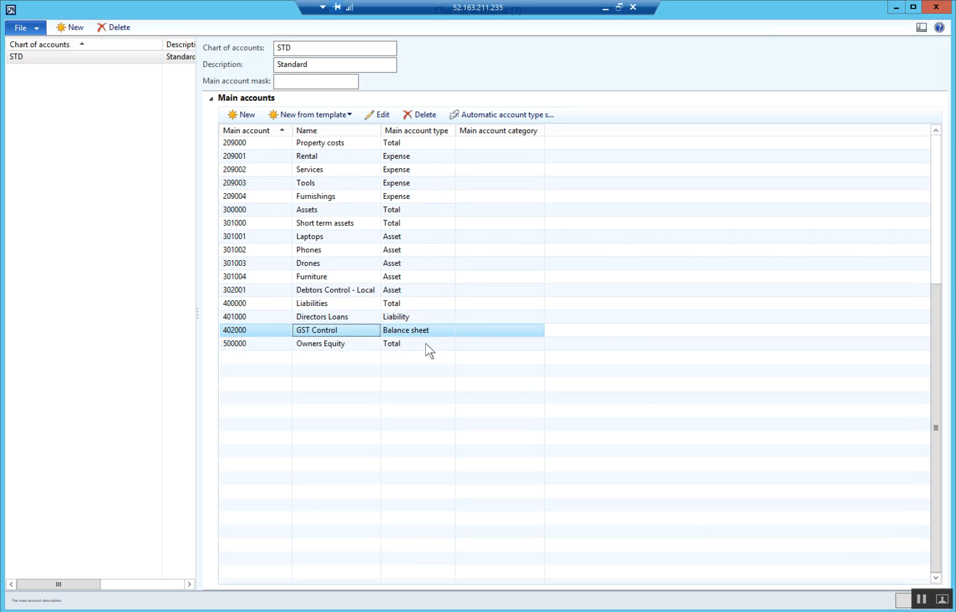
pyautogui.click(318, 319)
pyautogui.click(322, 333)
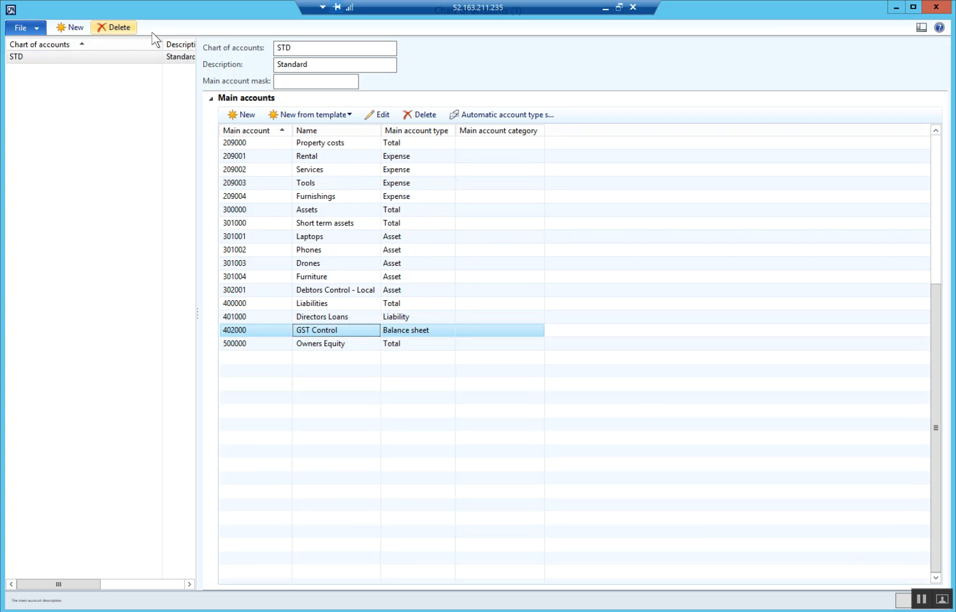
# Create main account 403000 named Creditors Control with the main account type Liability, and close the chart of accounts
pyautogui.click(241, 114)
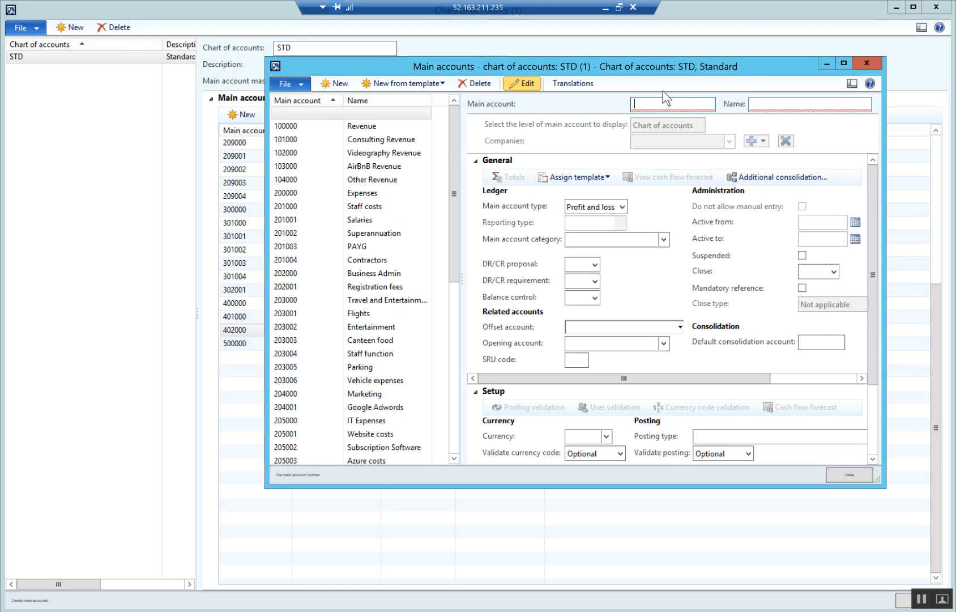
pyautogui.write('403000')
pyautogui.press('Tab')
pyautogui.write('C')
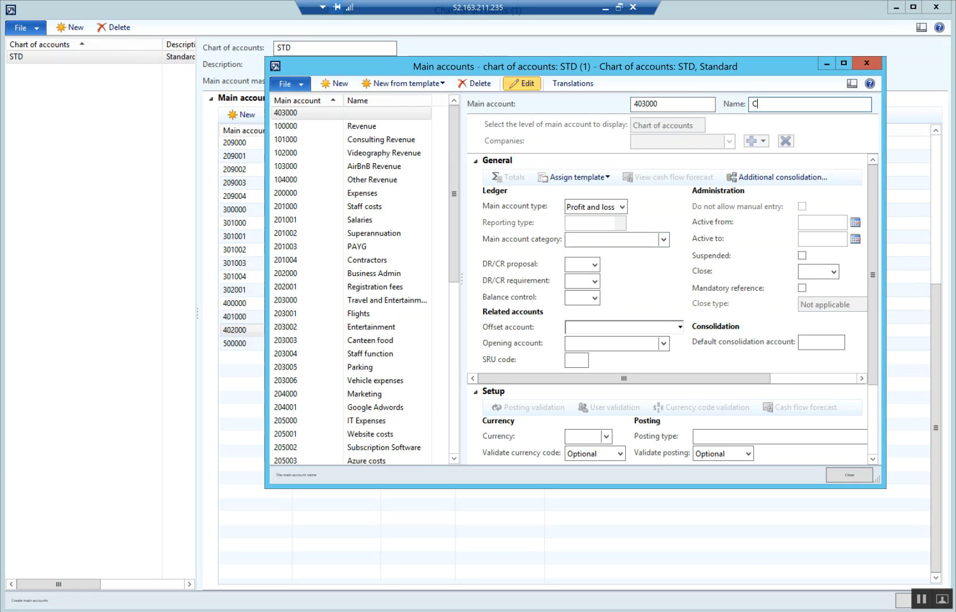
pyautogui.write('reditors Control')
pyautogui.press('Tab')
pyautogui.click(622, 206)
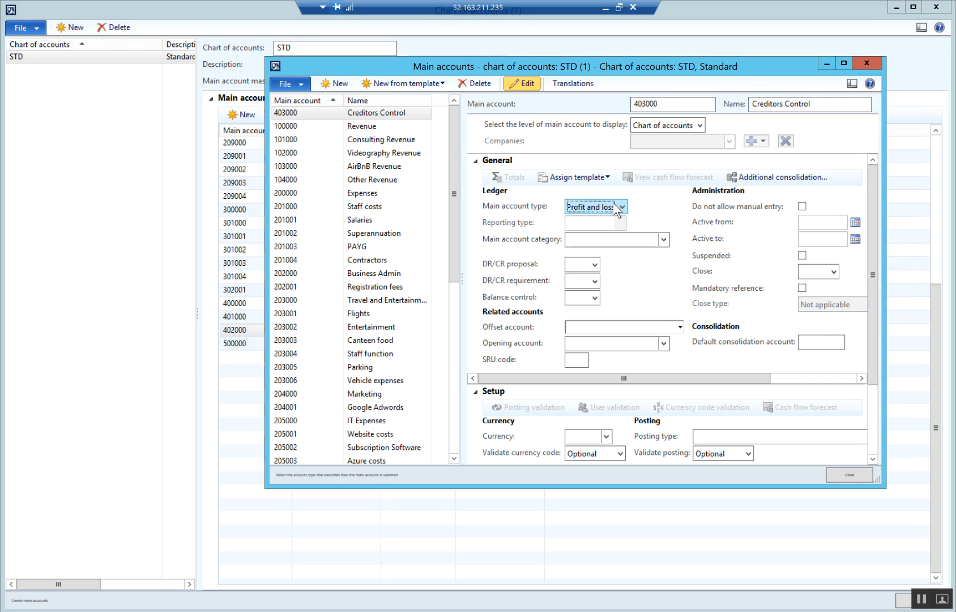
pyautogui.click(583, 290)
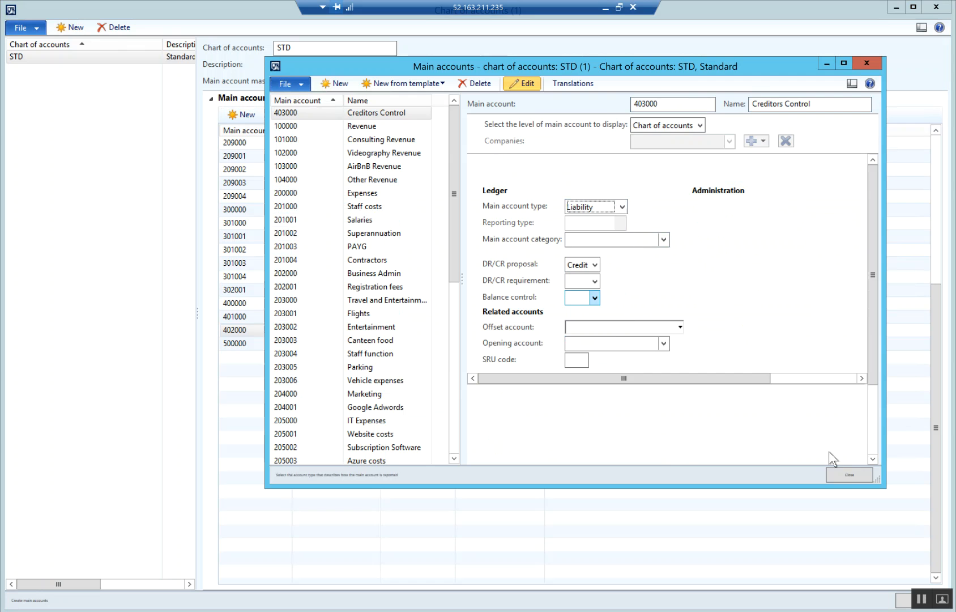
pyautogui.click(845, 474)
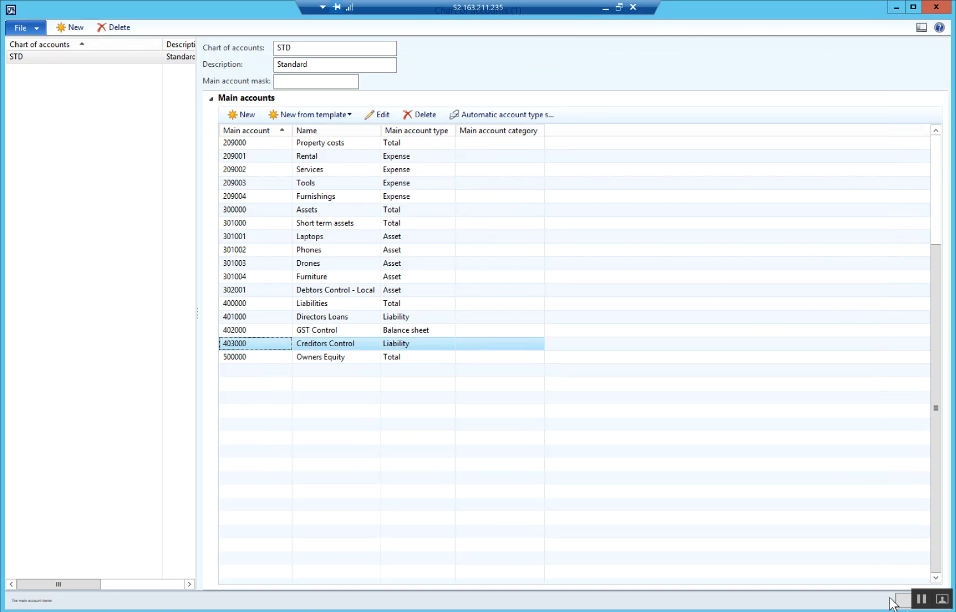
pyautogui.press('Escape')
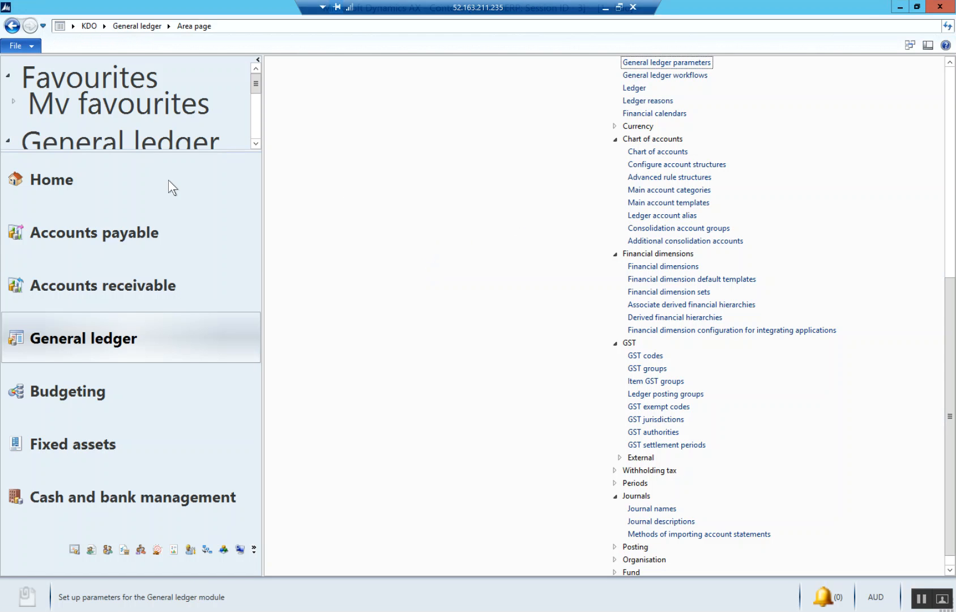
# Review the STD terms of payment in the Accounts payable setup and close the form
pyautogui.click(82, 247)
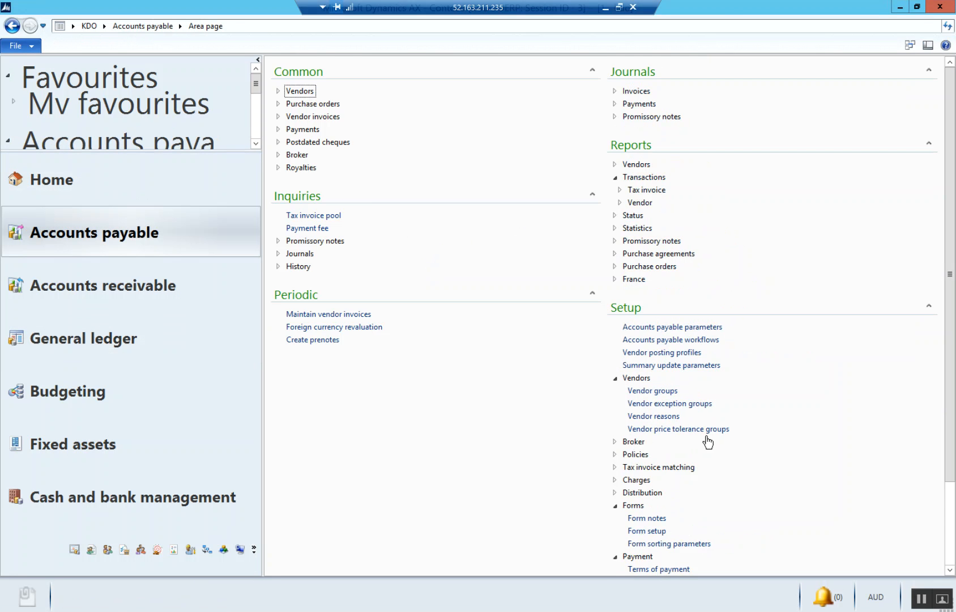
pyautogui.scroll(-3, 709, 439)
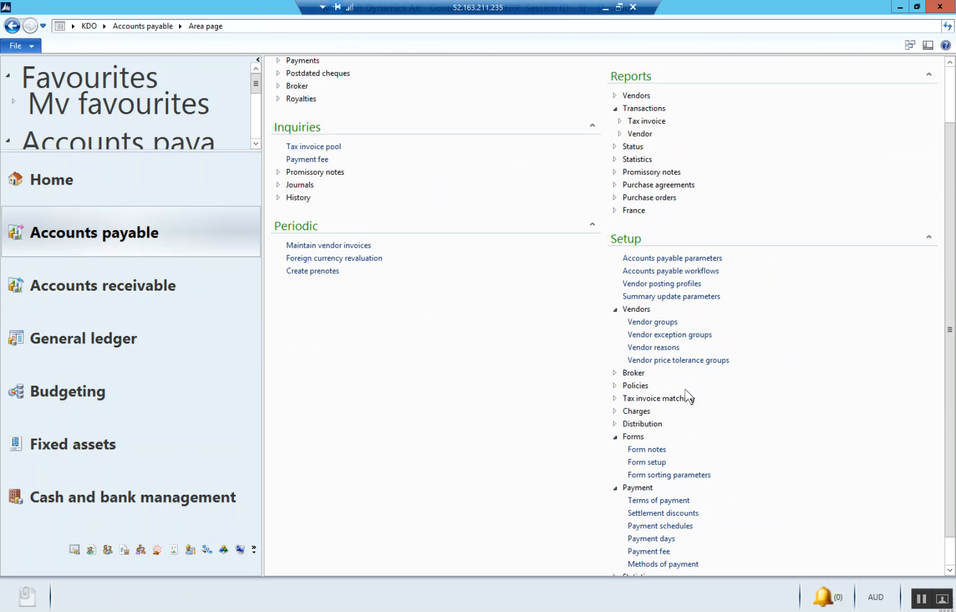
pyautogui.scroll(-1, 684, 476)
pyautogui.click(658, 467)
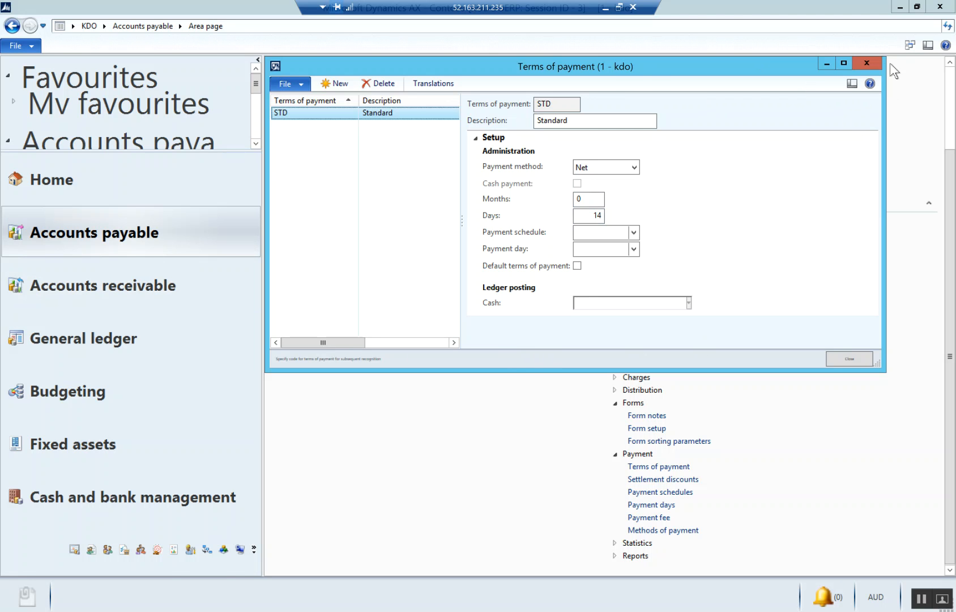
pyautogui.click(859, 63)
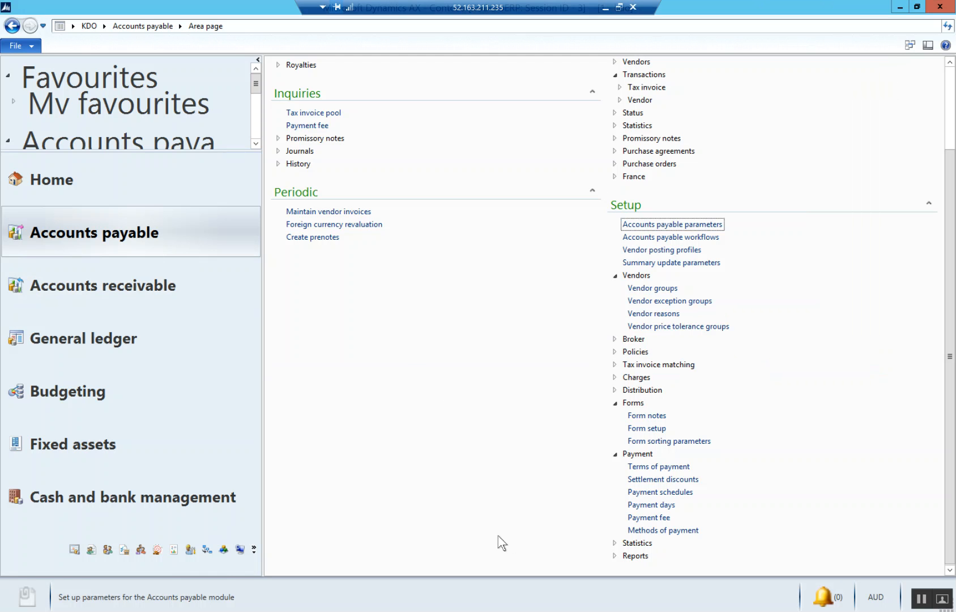
# Create a vendor group LOCAL with the description Local Vendors, widening the form to show all its columns
pyautogui.click(660, 287)
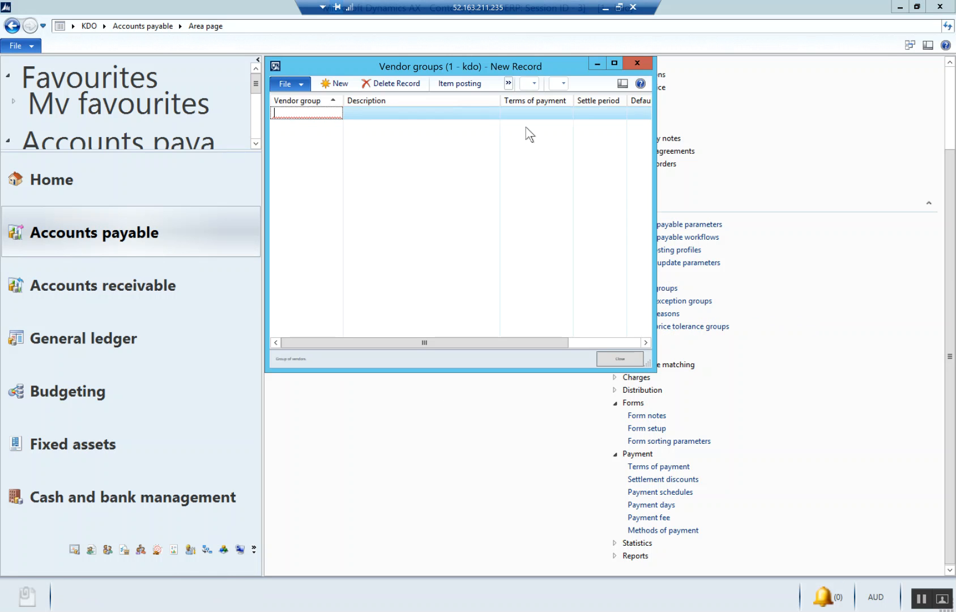
pyautogui.moveTo(656, 182); pyautogui.dragTo(854, 192)
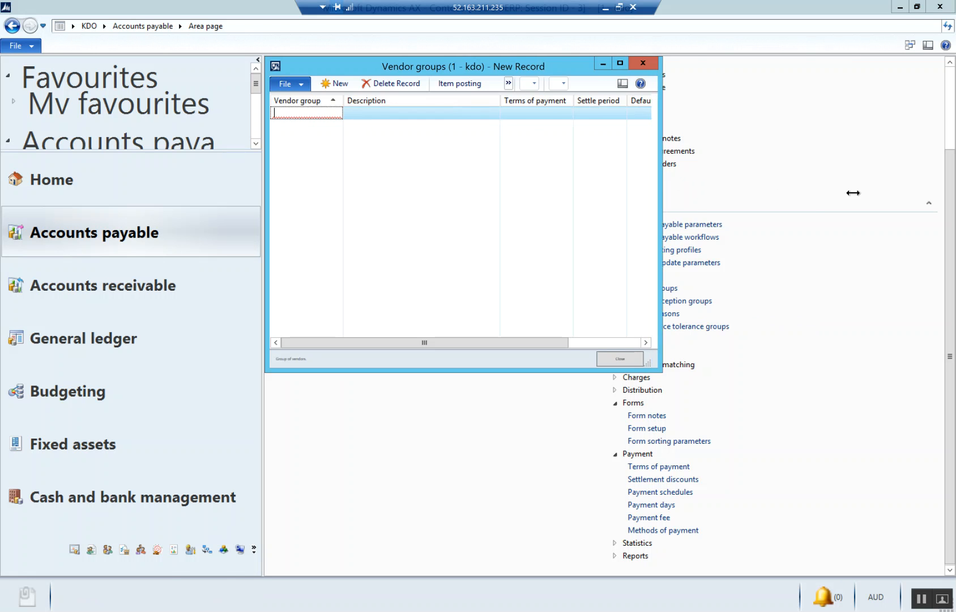
pyautogui.write('LOCAL')
pyautogui.press('Tab')
pyautogui.write('Local Vendors')
pyautogui.press('Tab')
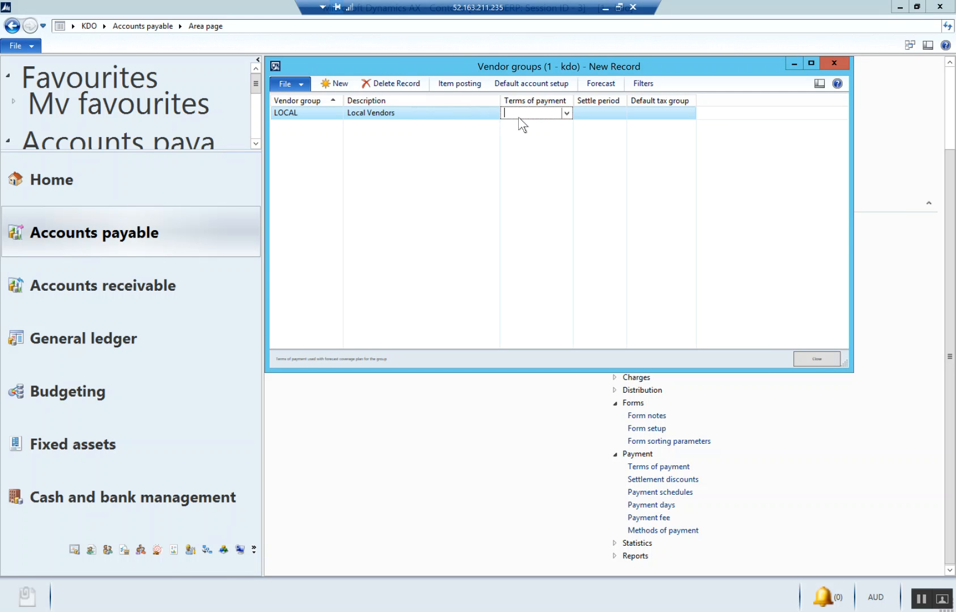
# Assign terms of payment STD and default tax group GST to the LOCAL vendor group, and close the form
pyautogui.click(567, 113)
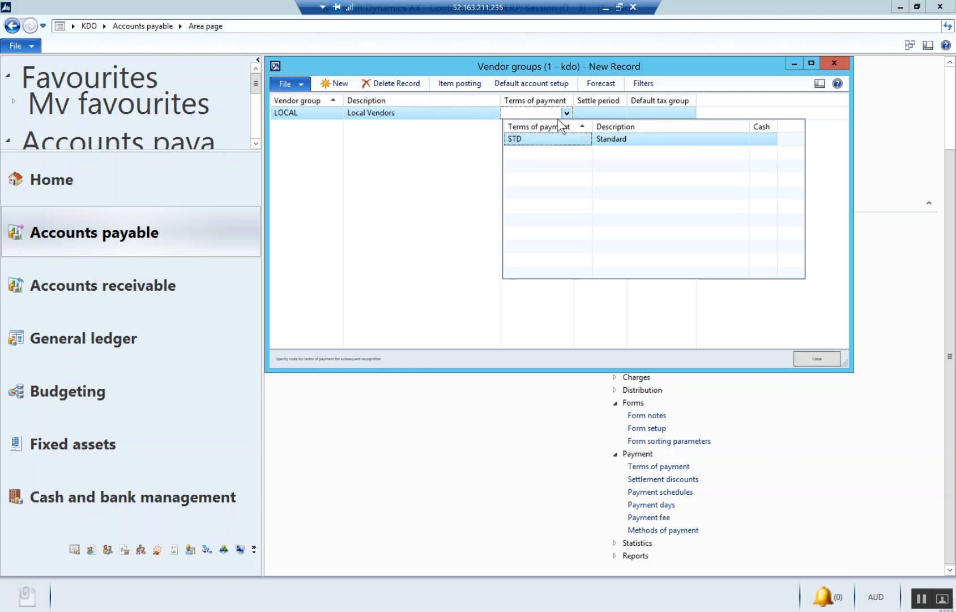
pyautogui.click(524, 141)
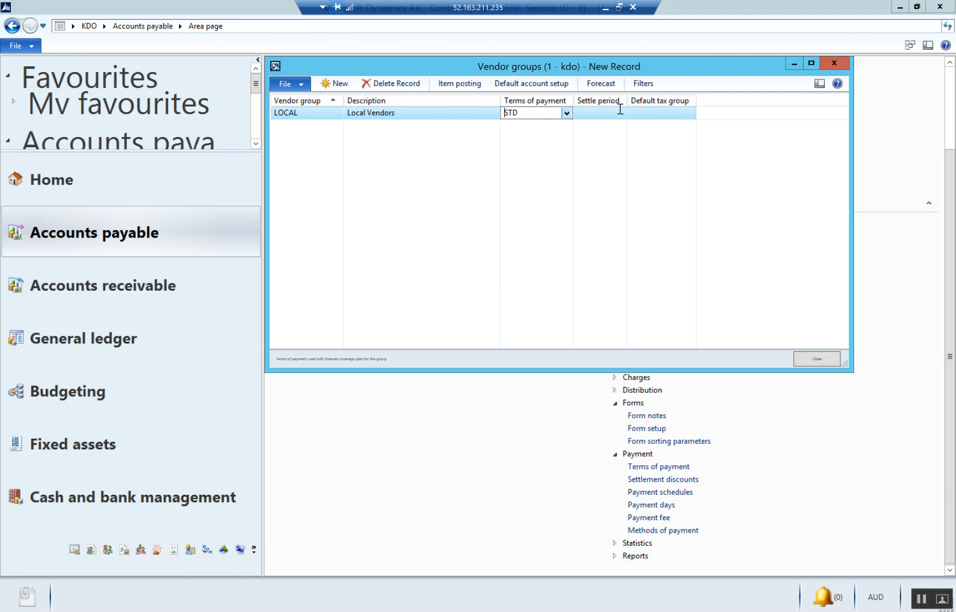
pyautogui.click(687, 114)
pyautogui.click(689, 113)
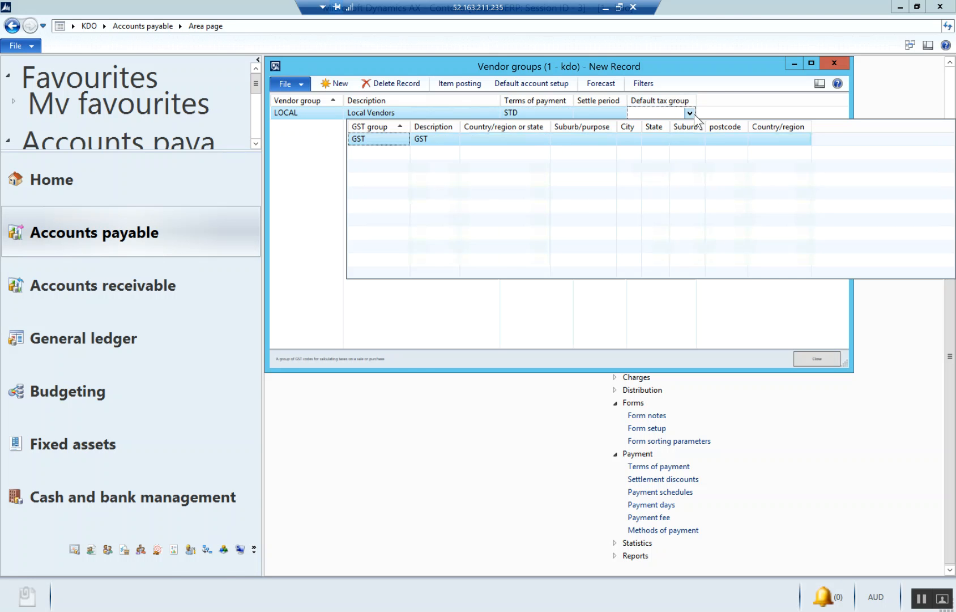
pyautogui.click(362, 139)
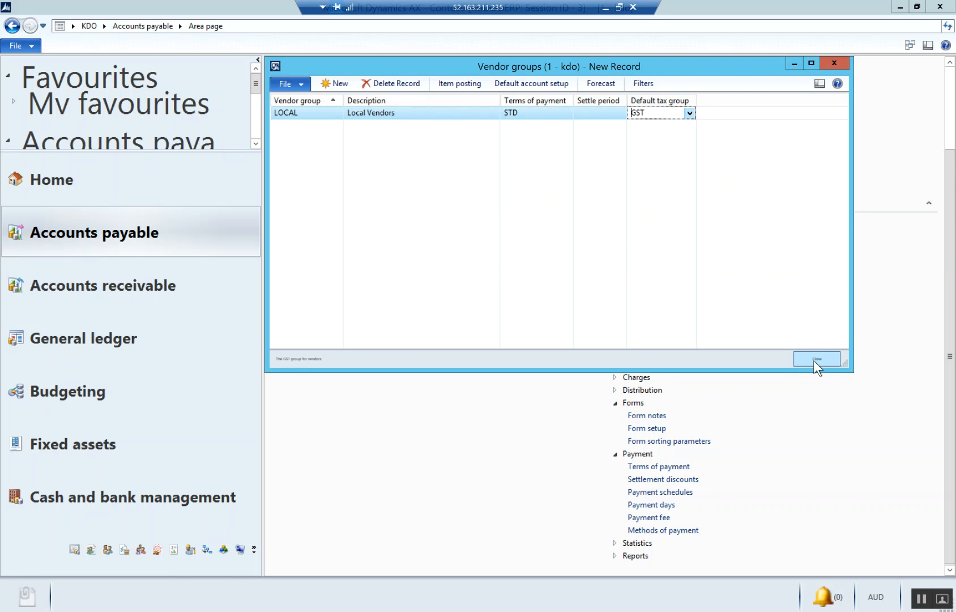
pyautogui.click(813, 360)
# Create a vendor posting profile STD with the description Standard
pyautogui.click(651, 251)
pyautogui.click(336, 83)
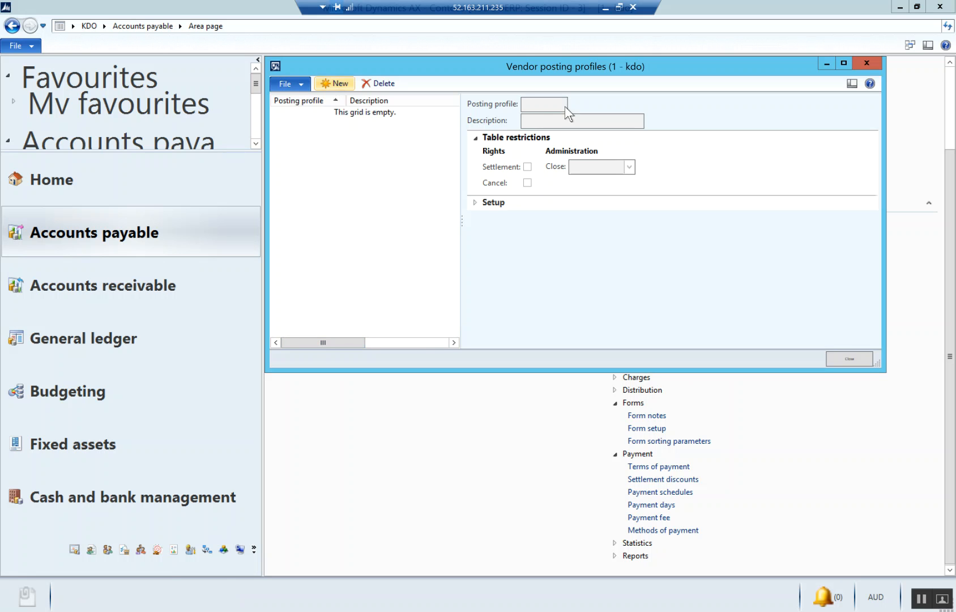
pyautogui.write('STD')
pyautogui.press('Tab')
pyautogui.write('Standard')
pyautogui.press('Tab')
# In the STD posting profile's setup line, set the account code to All and the summary account to 403000, and close the form
pyautogui.click(475, 205)
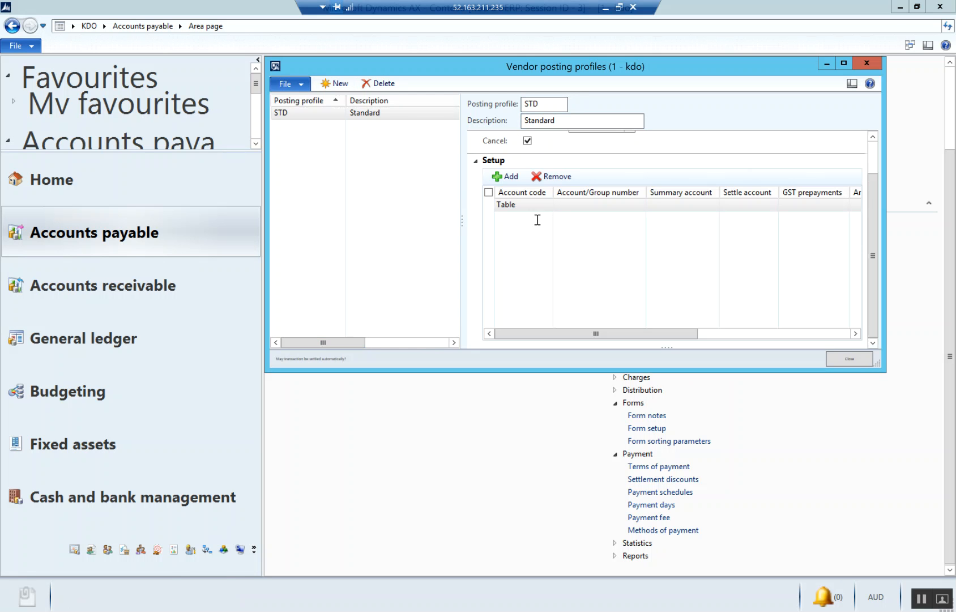
pyautogui.click(529, 205)
pyautogui.click(546, 205)
pyautogui.click(507, 241)
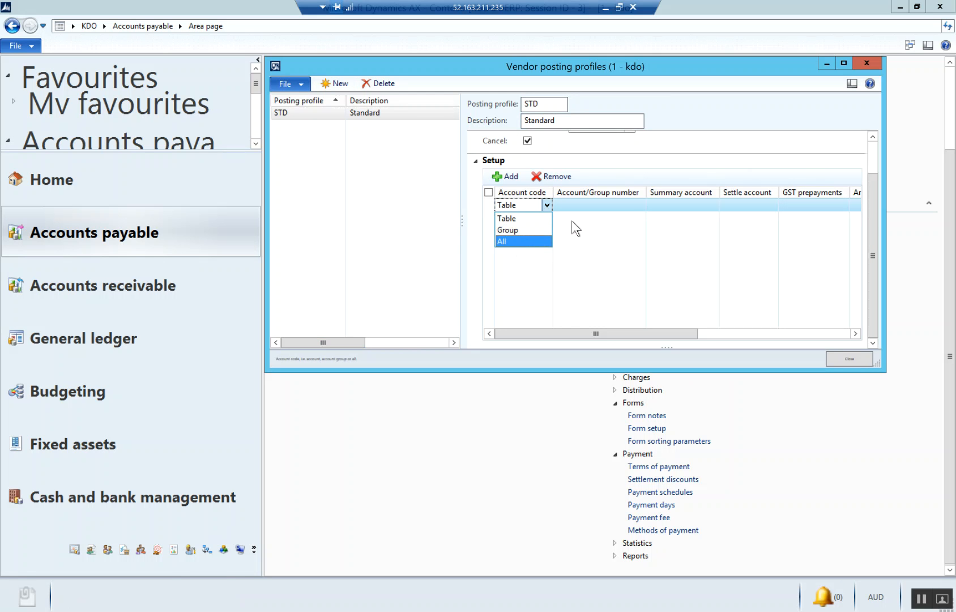
pyautogui.click(673, 203)
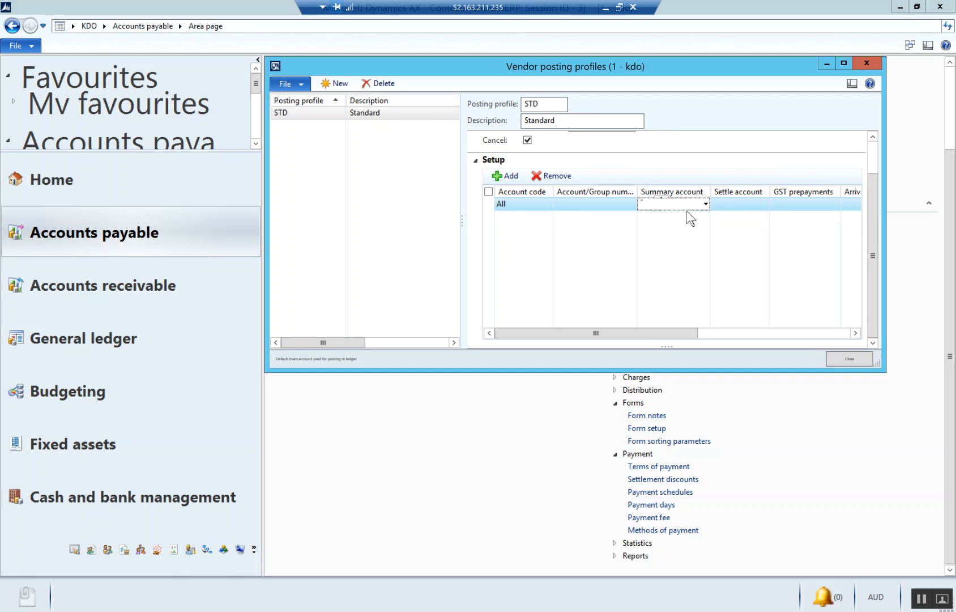
pyautogui.hotkey('alt', 'Down')
pyautogui.click(472, 215)
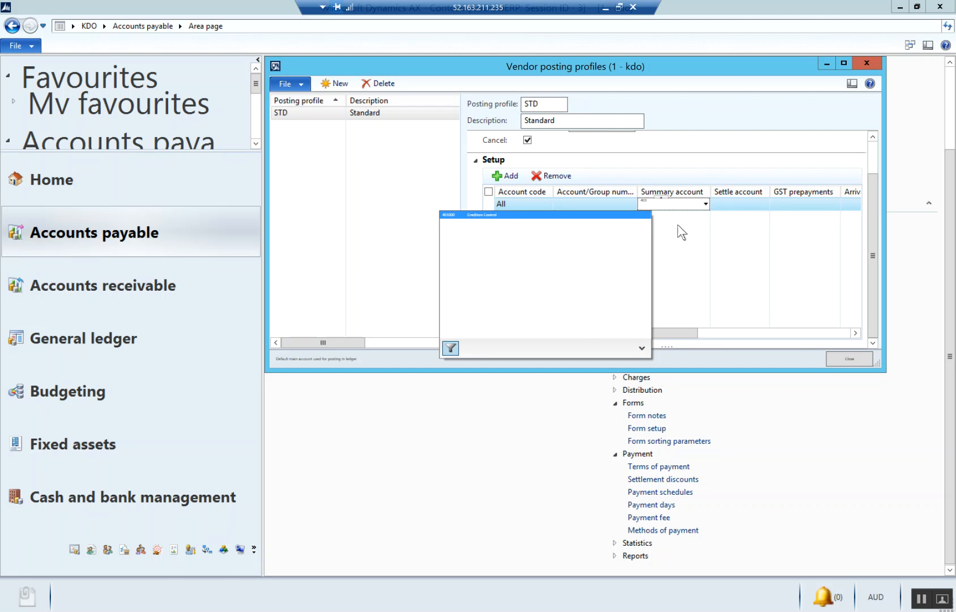
pyautogui.press('Tab')
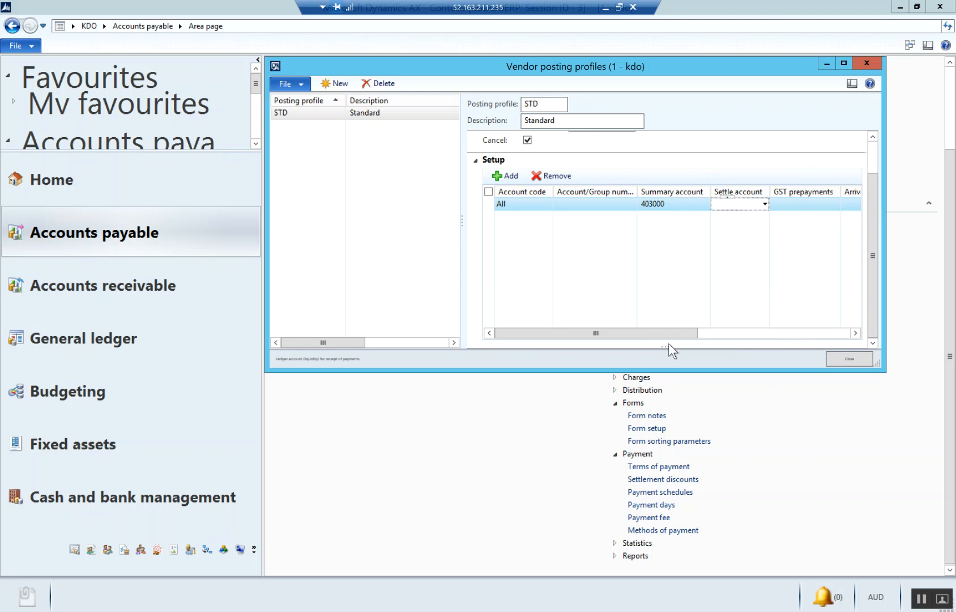
pyautogui.moveTo(741, 335); pyautogui.dragTo(682, 342)
pyautogui.click(842, 359)
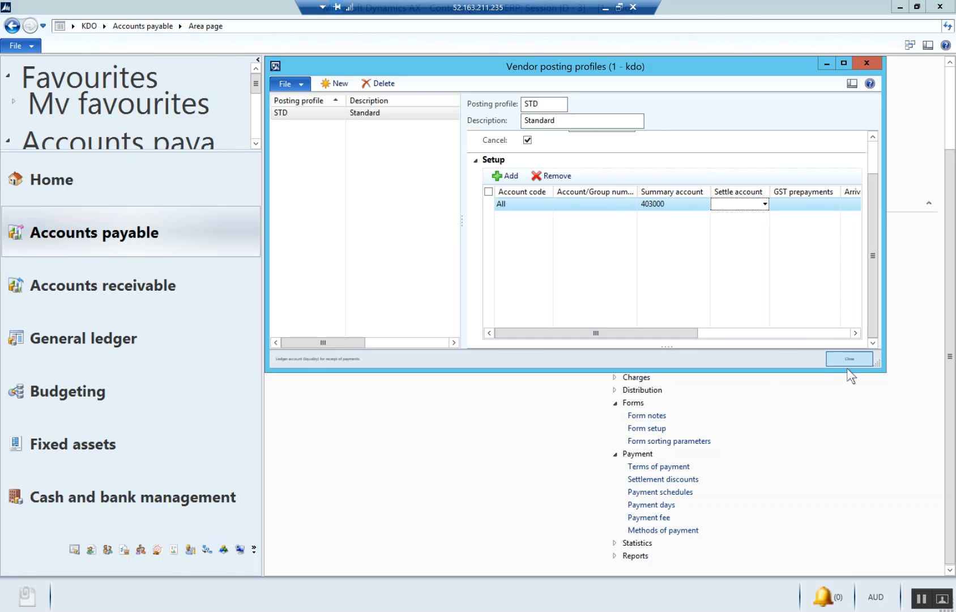
# Set the default posting profile to STD in the Ledger and GST section of the Accounts payable parameters, and close them
pyautogui.click(693, 226)
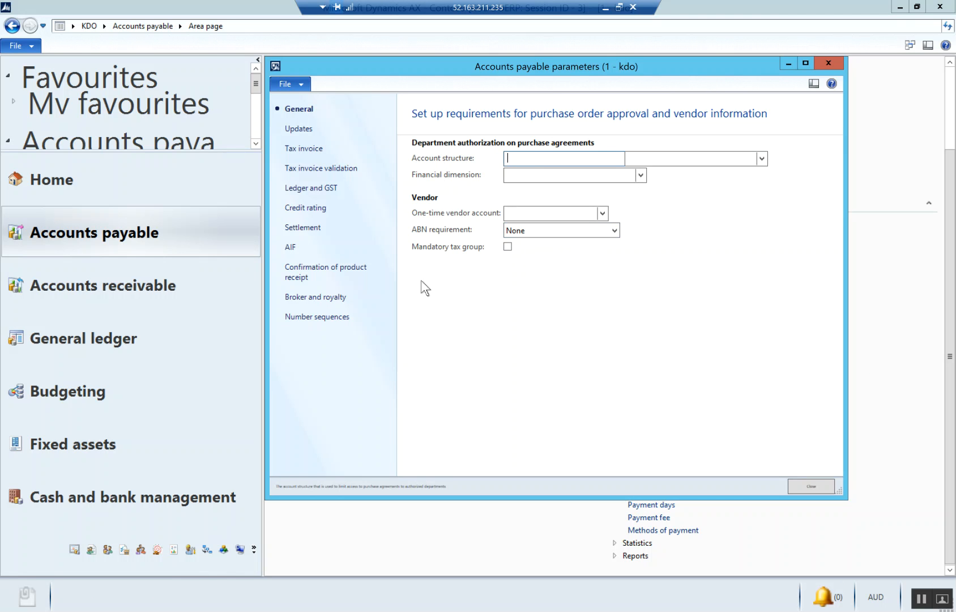
pyautogui.click(318, 192)
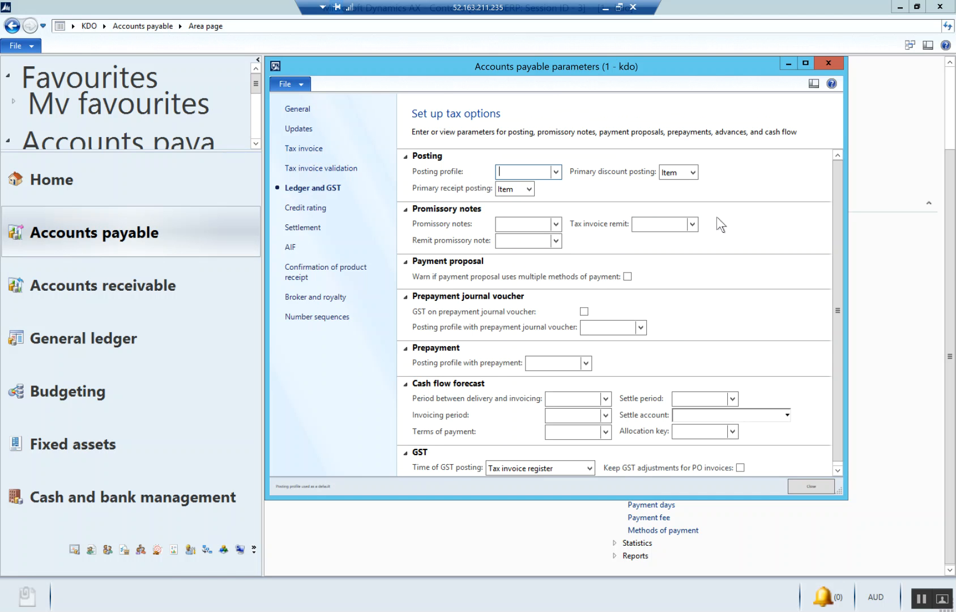
pyautogui.click(556, 171)
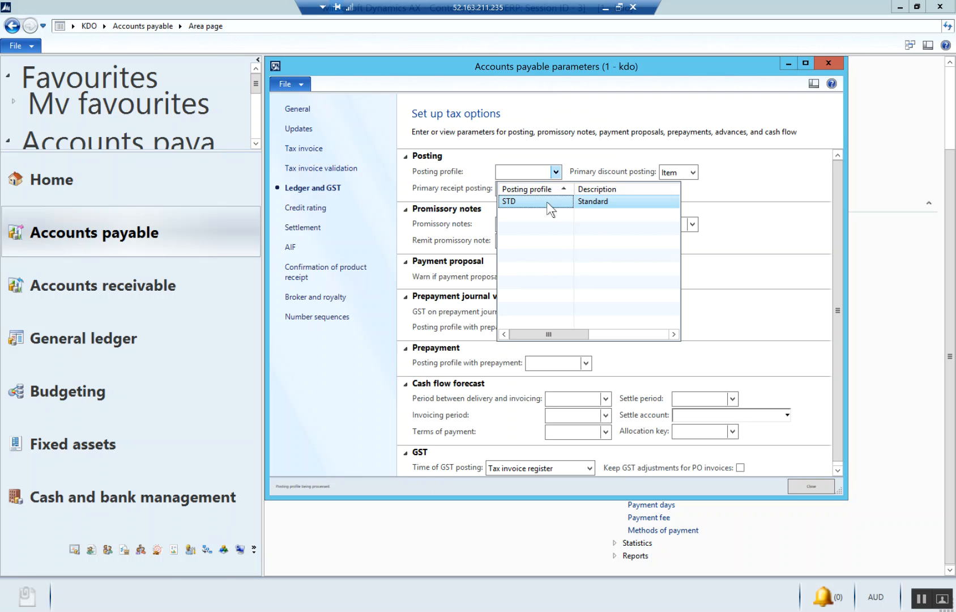
pyautogui.click(532, 202)
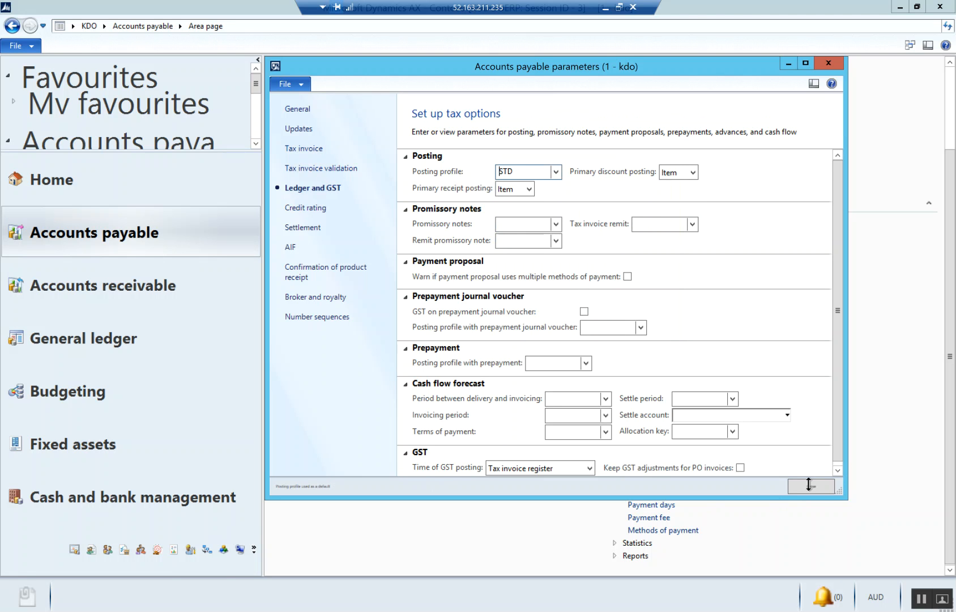
pyautogui.click(817, 486)
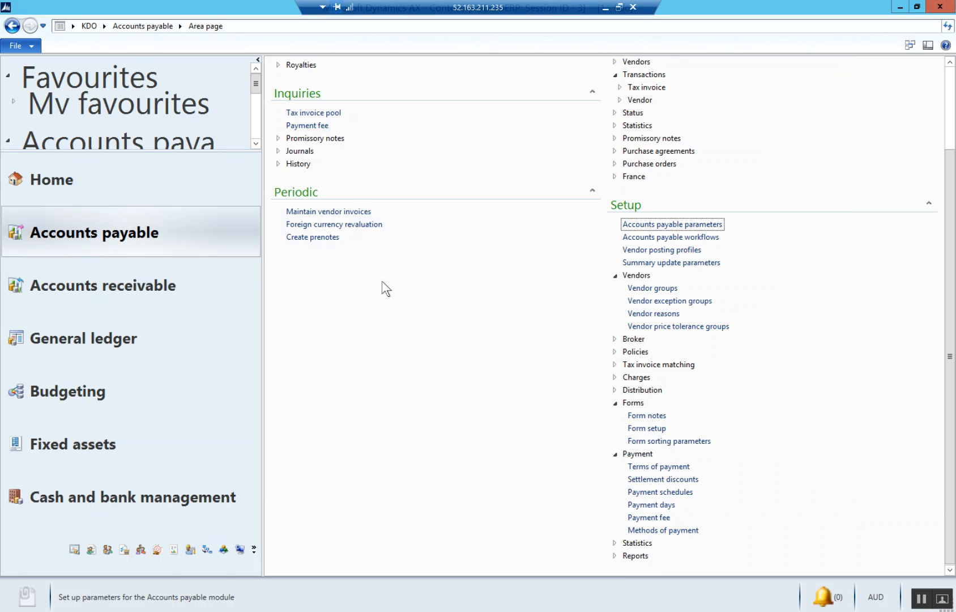
# Create a new organisation vendor named ALP from the list of all vendors in Accounts payable
pyautogui.scroll(3, 382, 281)
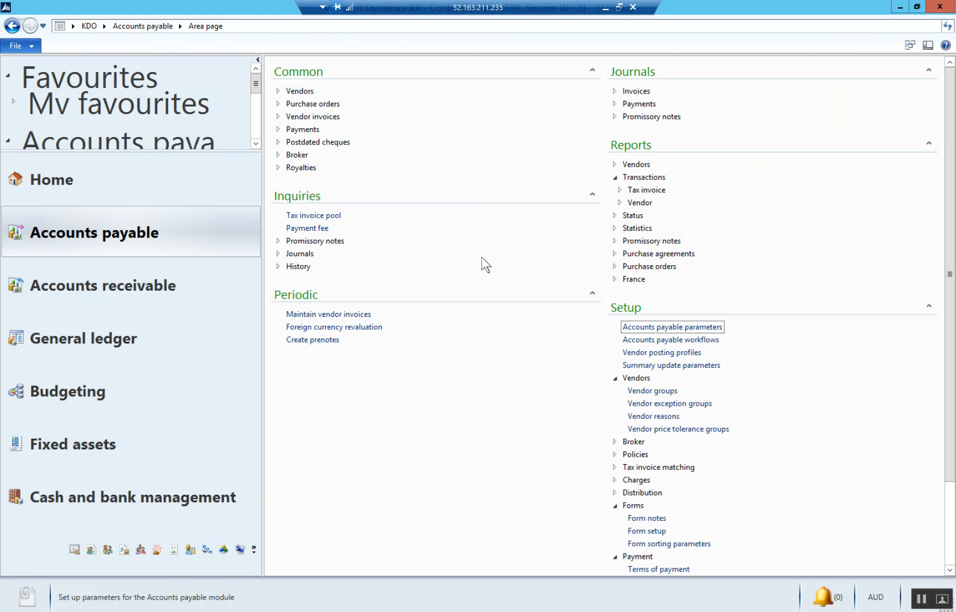
pyautogui.click(278, 91)
pyautogui.click(311, 104)
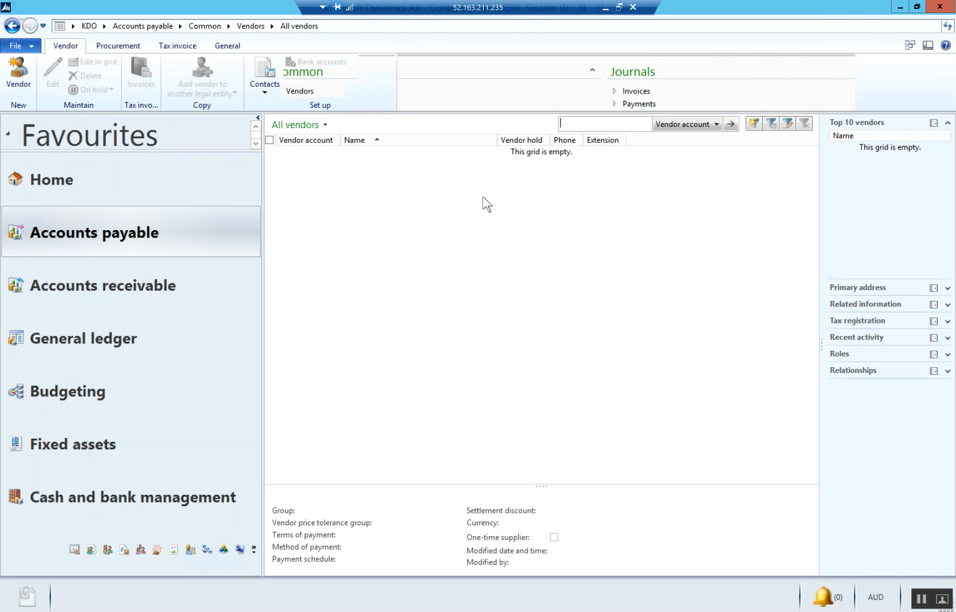
pyautogui.click(19, 73)
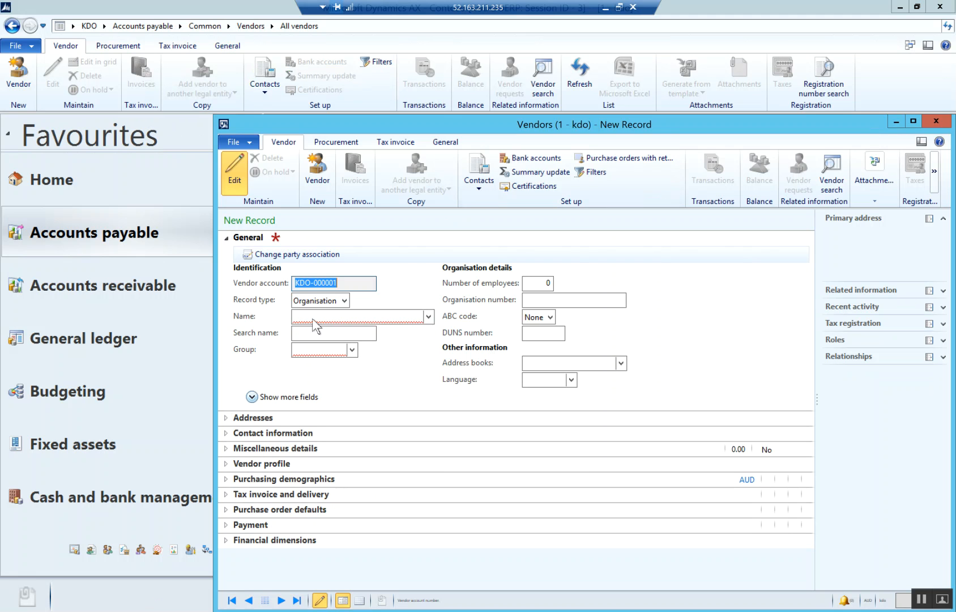
pyautogui.click(374, 316)
pyautogui.write('Ba')
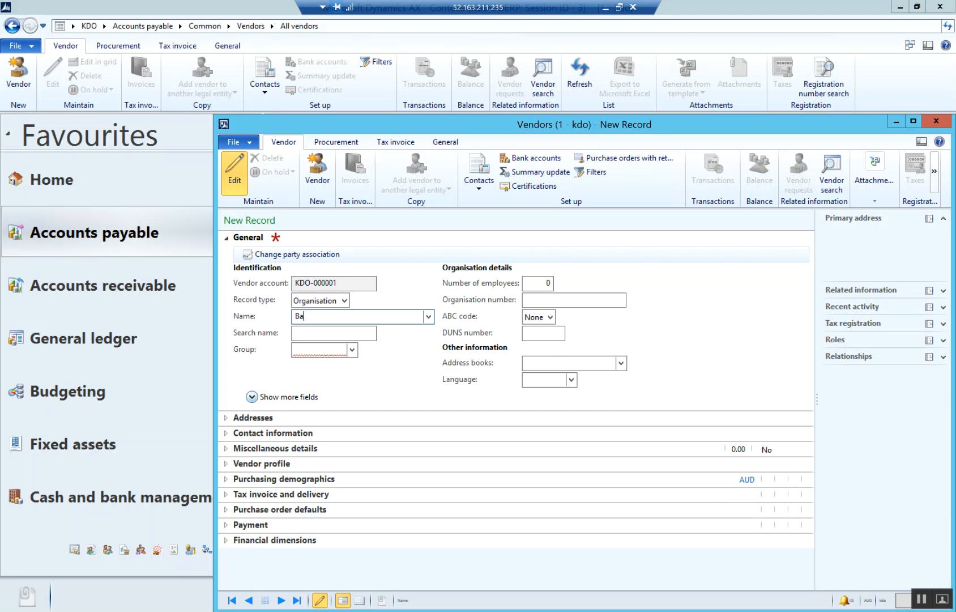
pyautogui.press('BackSpace')
pyautogui.press('BackSpace')
pyautogui.write('ALP')
pyautogui.press('Tab')
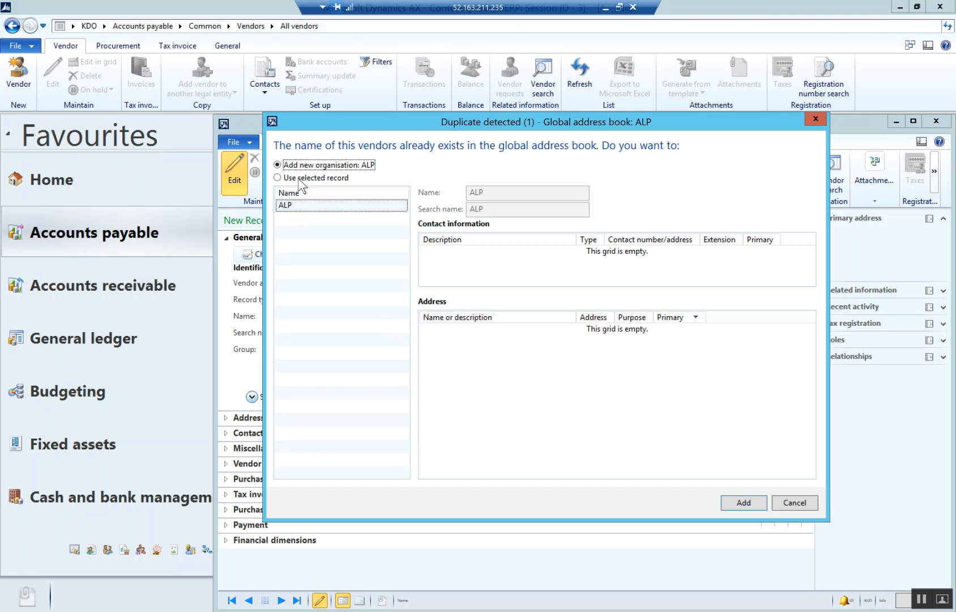
# Link the new vendor to the existing ALP record in the global address book instead of adding a new organisation
pyautogui.click(297, 208)
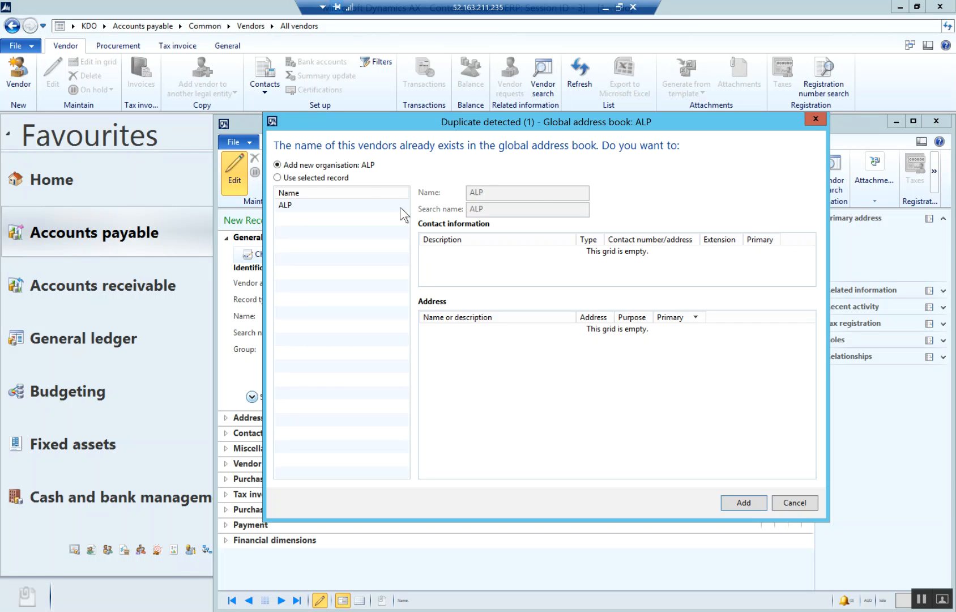
pyautogui.click(277, 178)
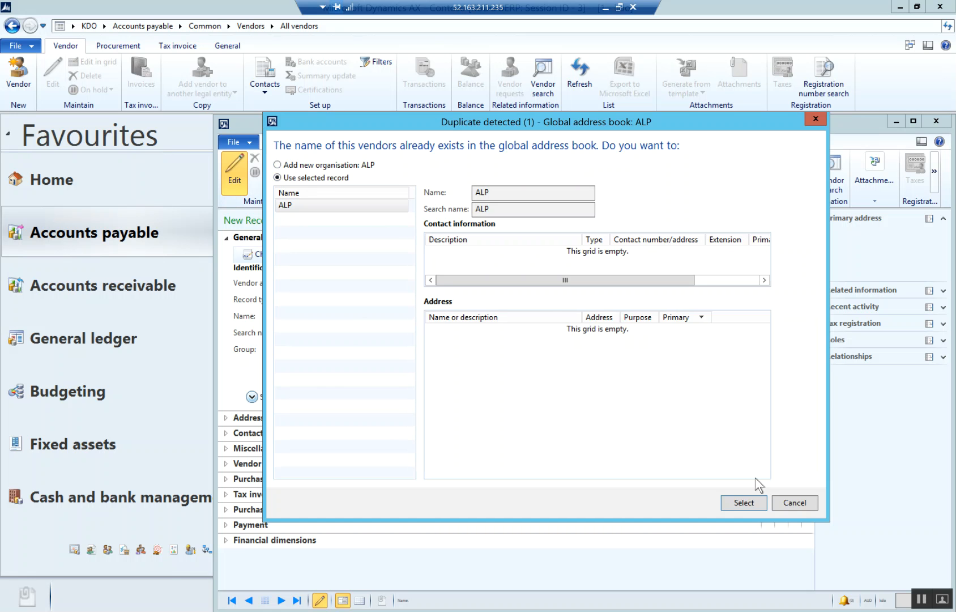
pyautogui.click(746, 501)
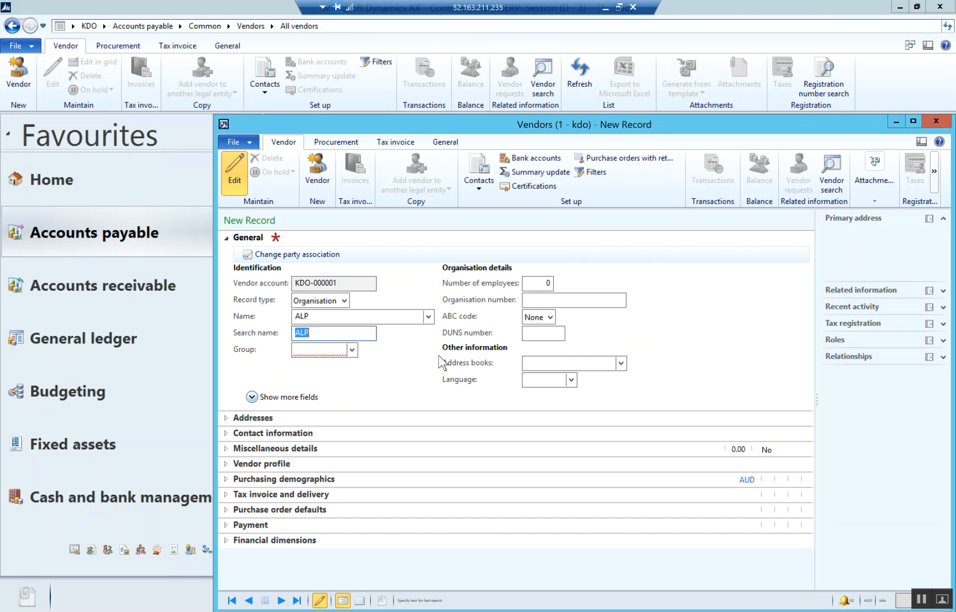
# Assign the ALP vendor to the LOCAL group and set its language to en-au
pyautogui.click(352, 349)
pyautogui.click(309, 381)
pyautogui.click(571, 379)
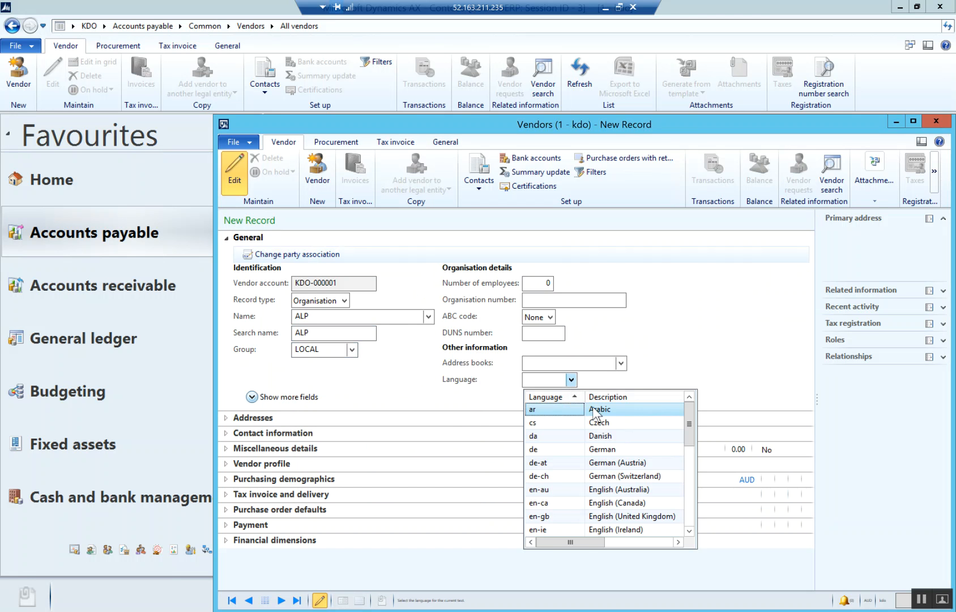
pyautogui.click(567, 492)
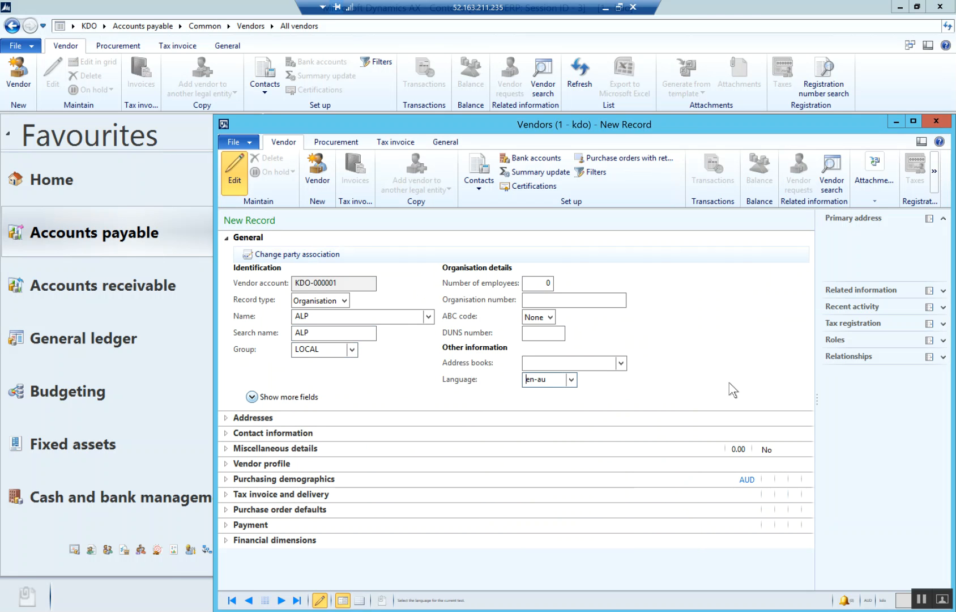
# Close the ALP vendor record and refresh the list of all vendors
pyautogui.click(236, 171)
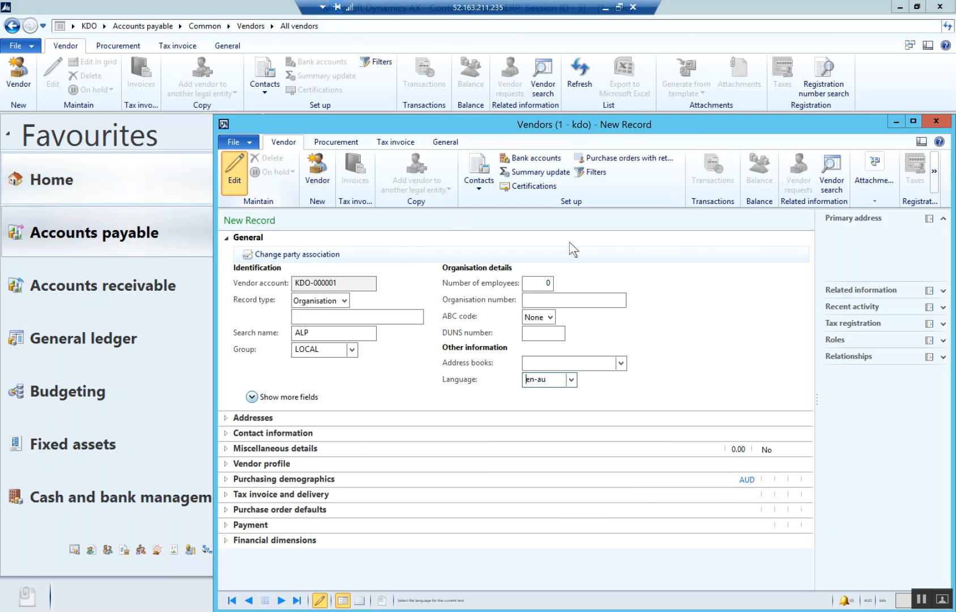
pyautogui.click(936, 120)
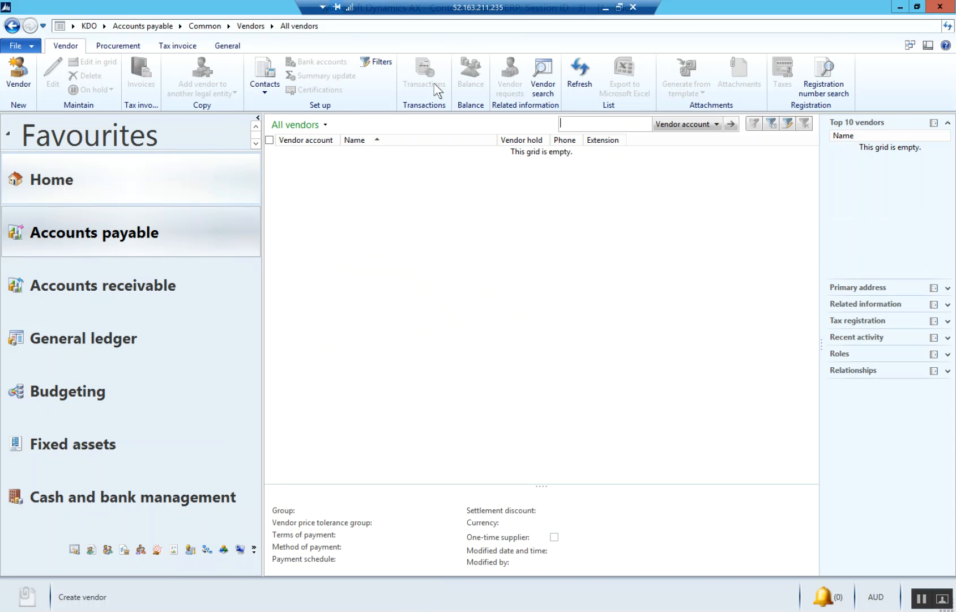
pyautogui.click(579, 79)
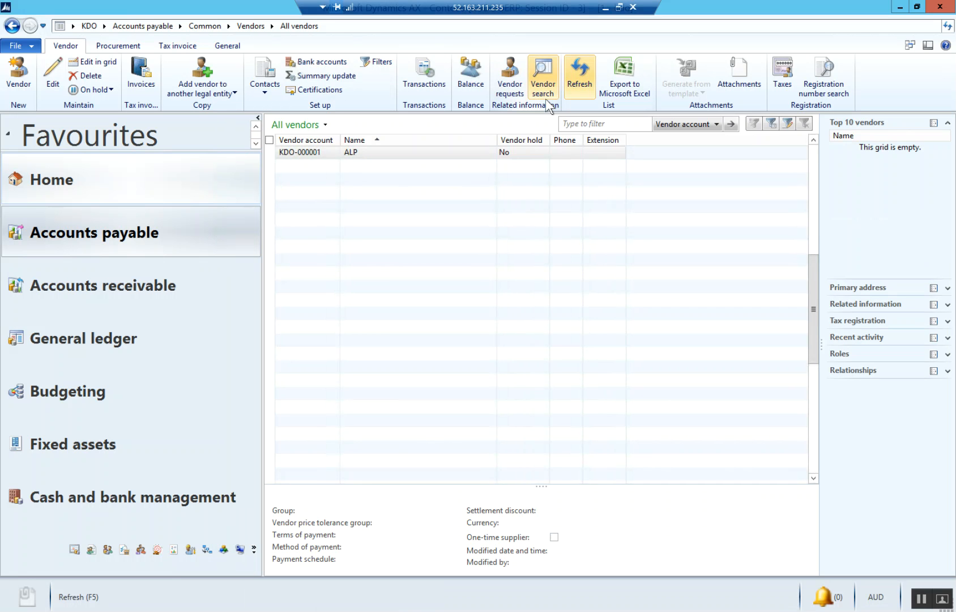